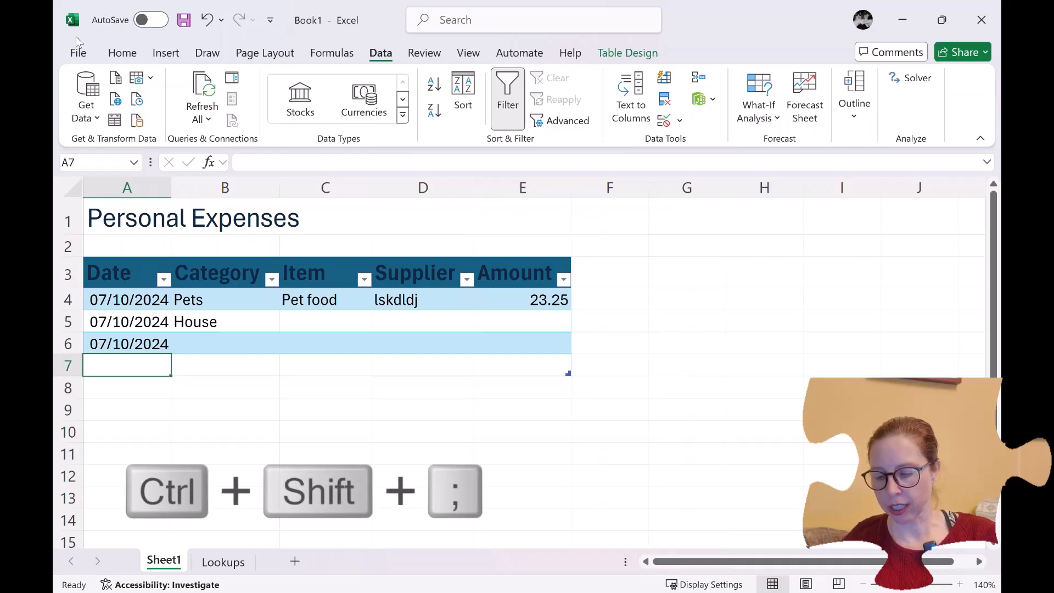
Enter today's date and the current time together in A7 as 07/10/2024 20:47.
key("ctrl+shift+semicolon")
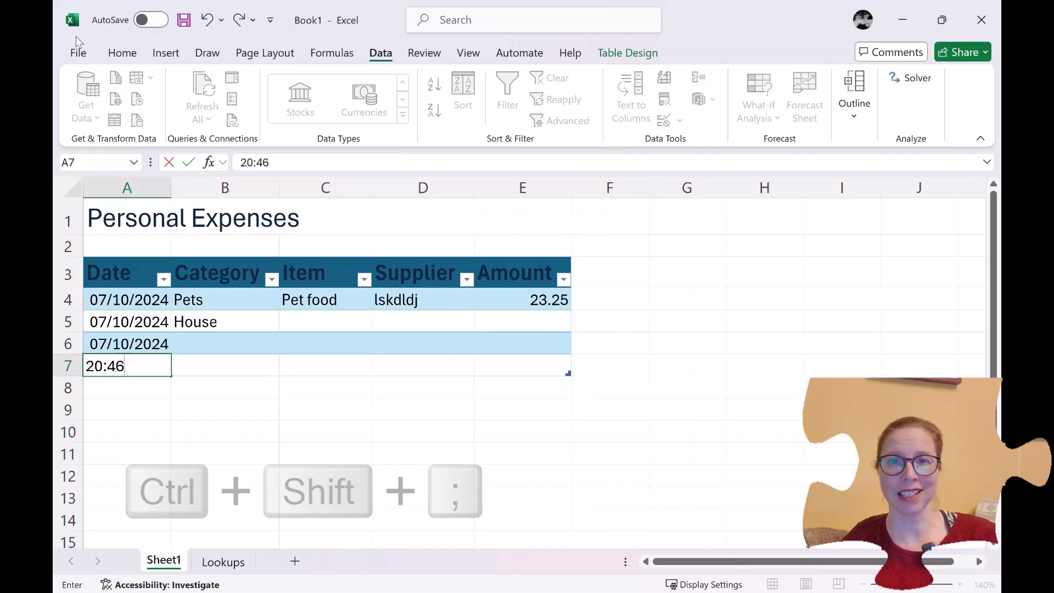
key("BackSpace")
key("BackSpace")
key("BackSpace")
key("BackSpace")
key("BackSpace")
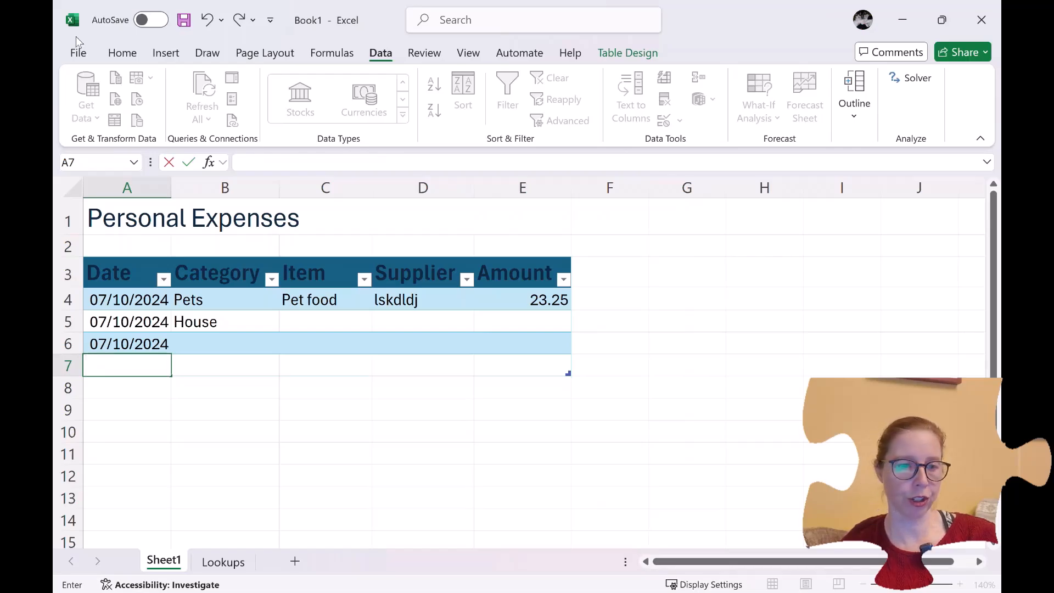
key("ctrl+semicolon")
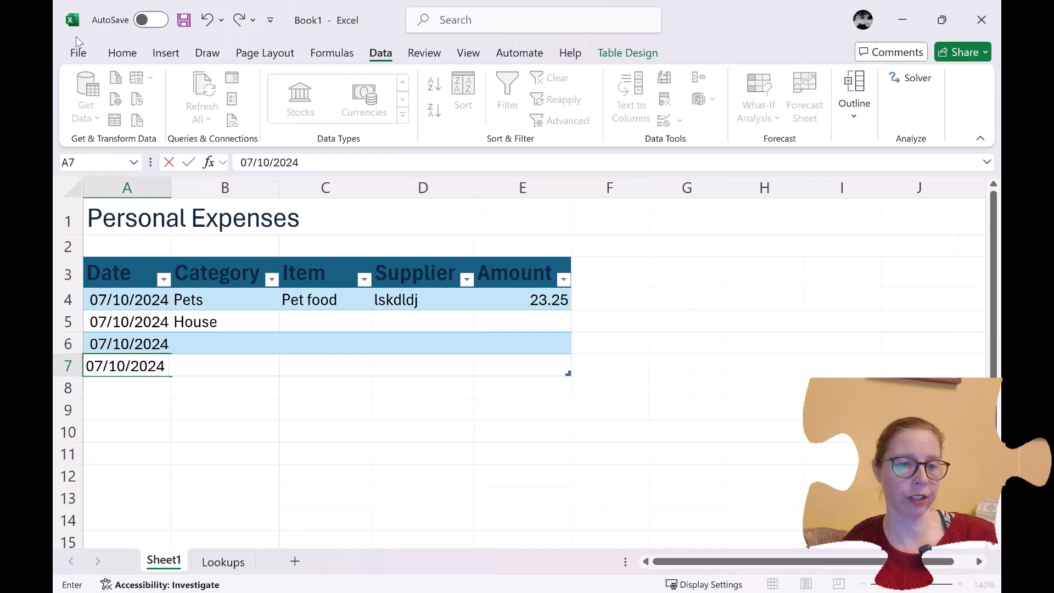
key("ctrl+shift+semicolon")
key("Return")
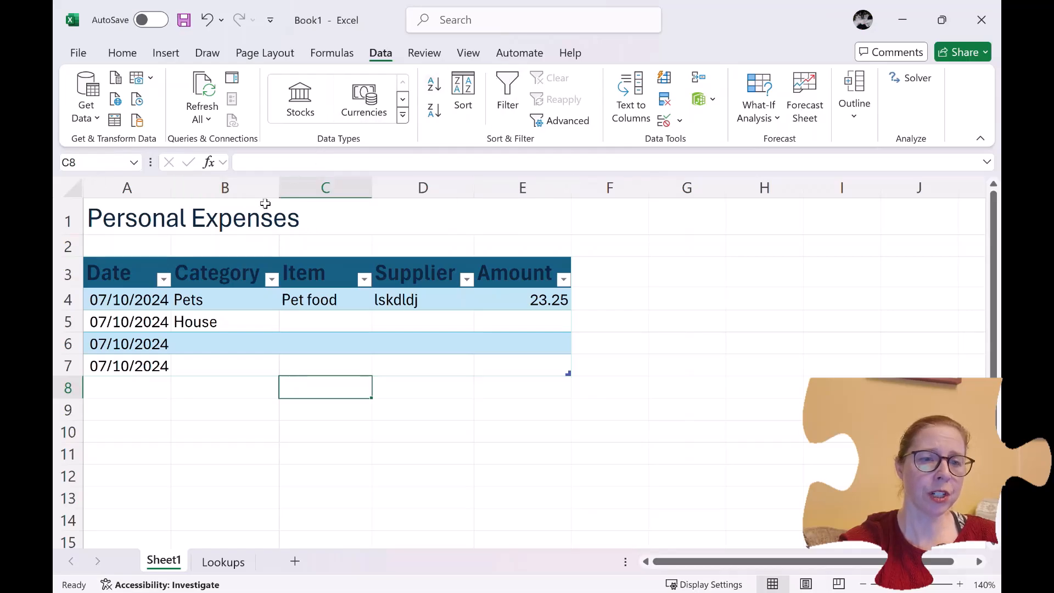
Auto-fit, then drag column A wider, and select the date-time entry in A7.
double_click(172, 189)
double_click(172, 189)
double_click(172, 189)
left_click_drag(172, 189, 225, 188)
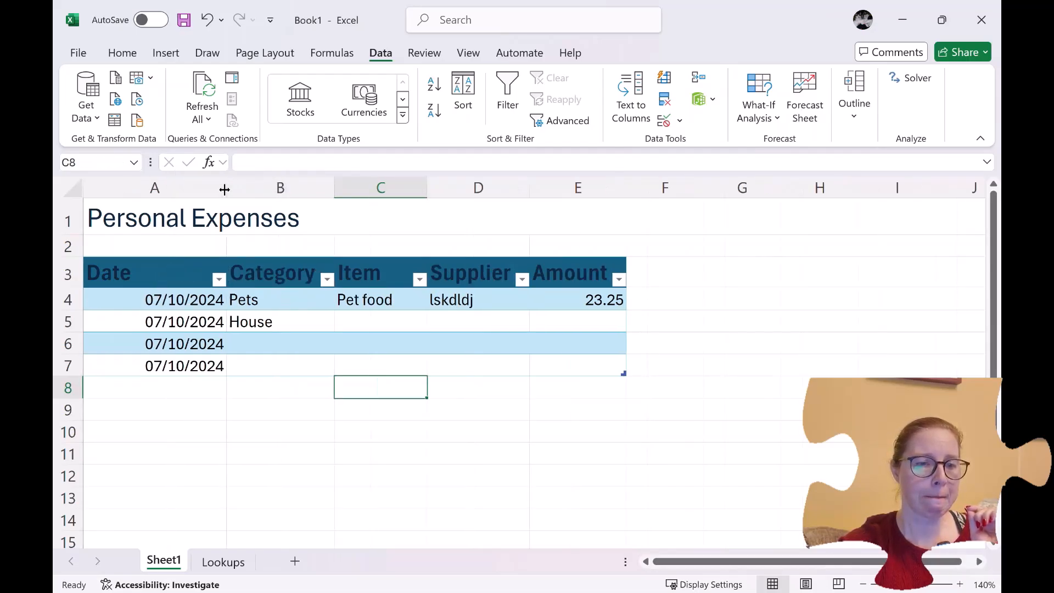
left_click(121, 365)
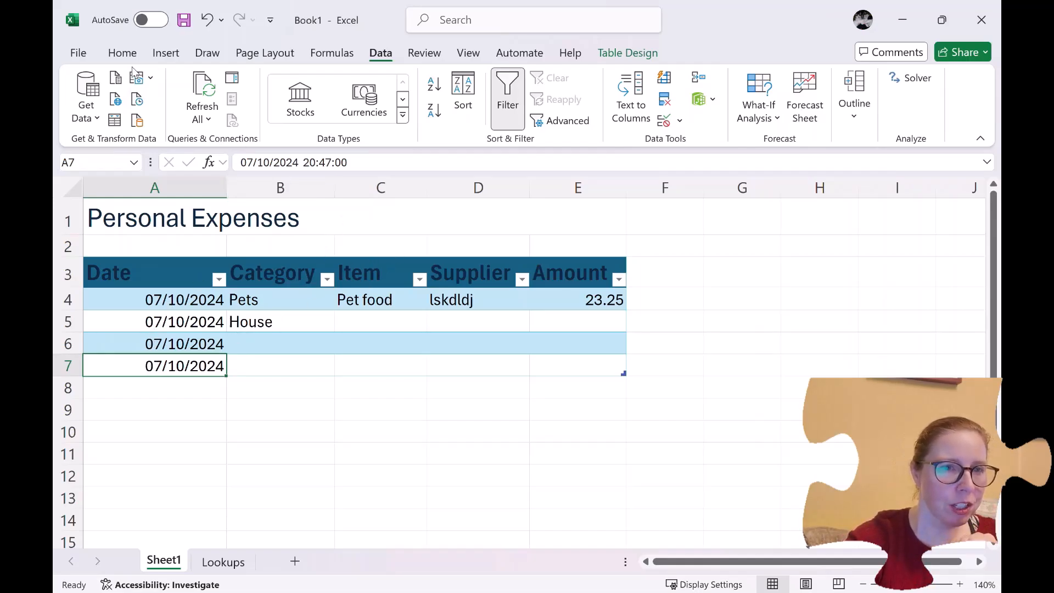
Preview A7's quick number formats on the Home tab, leaving the format unchanged.
left_click(122, 53)
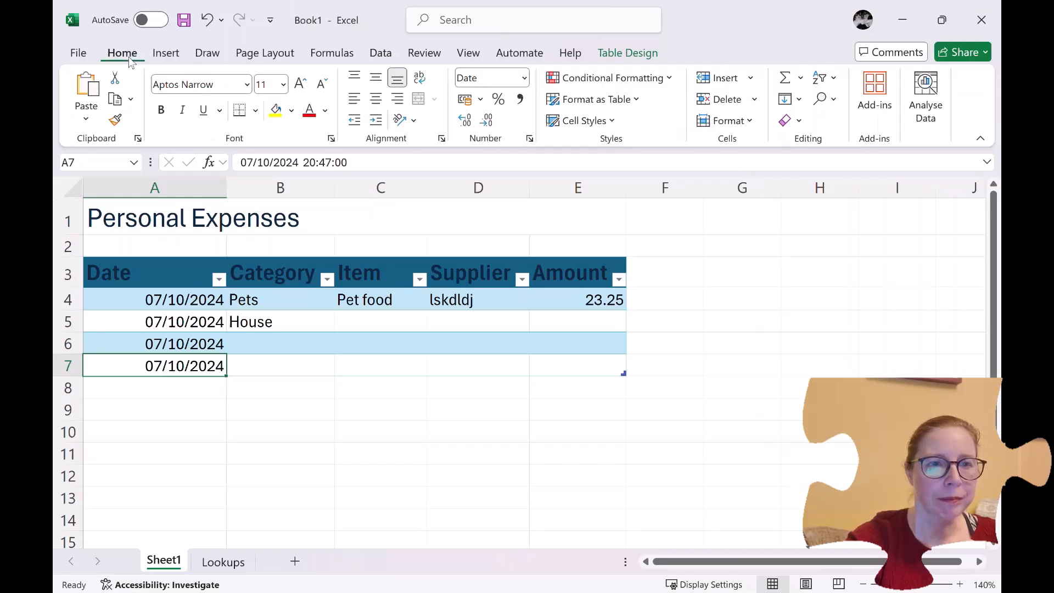
left_click(524, 78)
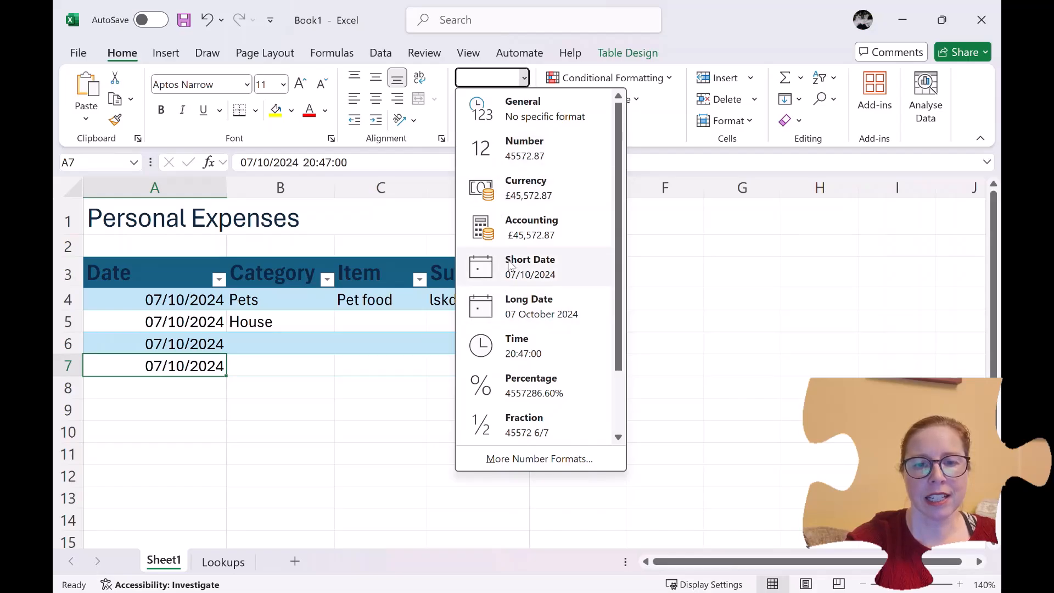
left_click(535, 76)
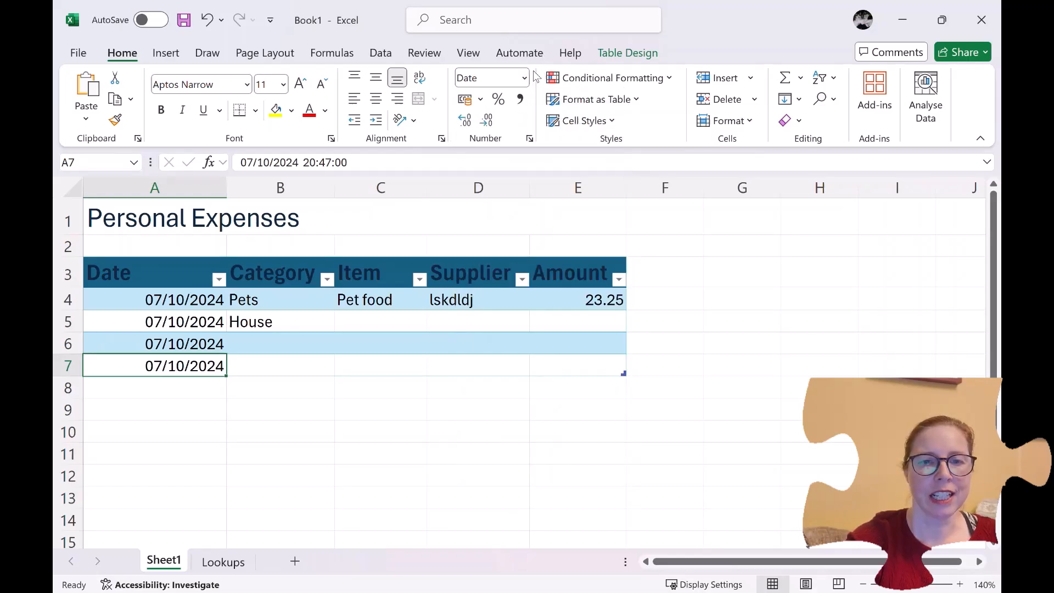
Apply the custom format dd/mm/yyyy hh:mm to A7 so it shows 07/10/2024 20:47.
left_click(529, 139)
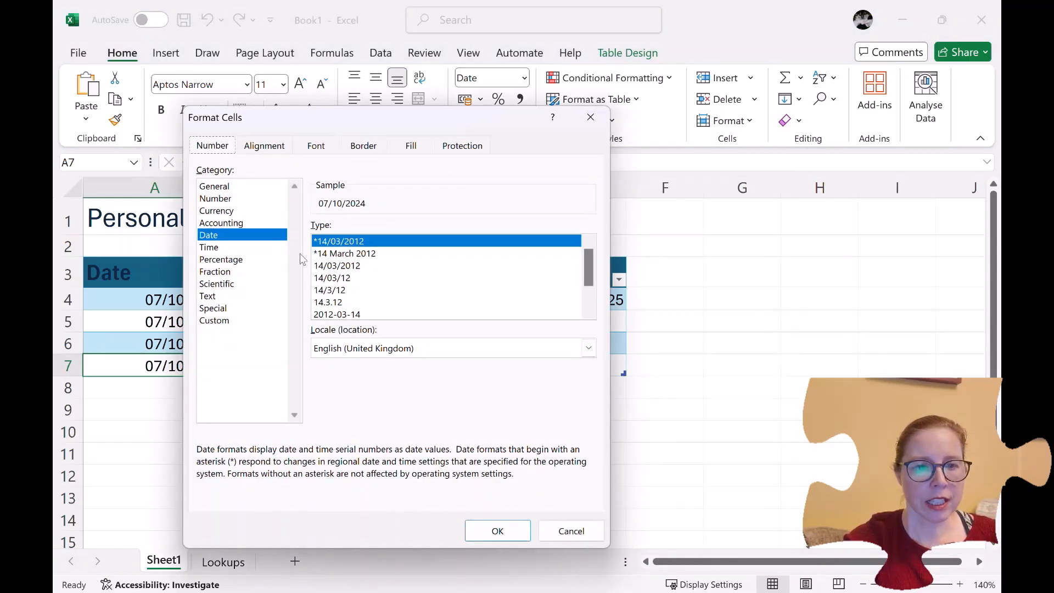
scroll(395, 270, "down", 1)
scroll(395, 270, "up", 1)
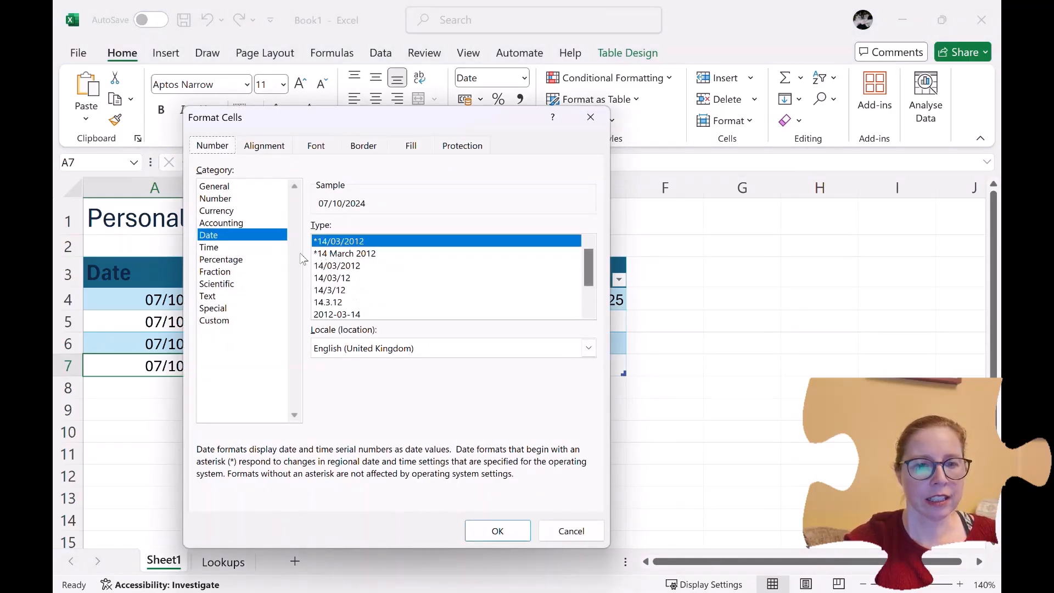
left_click(252, 248)
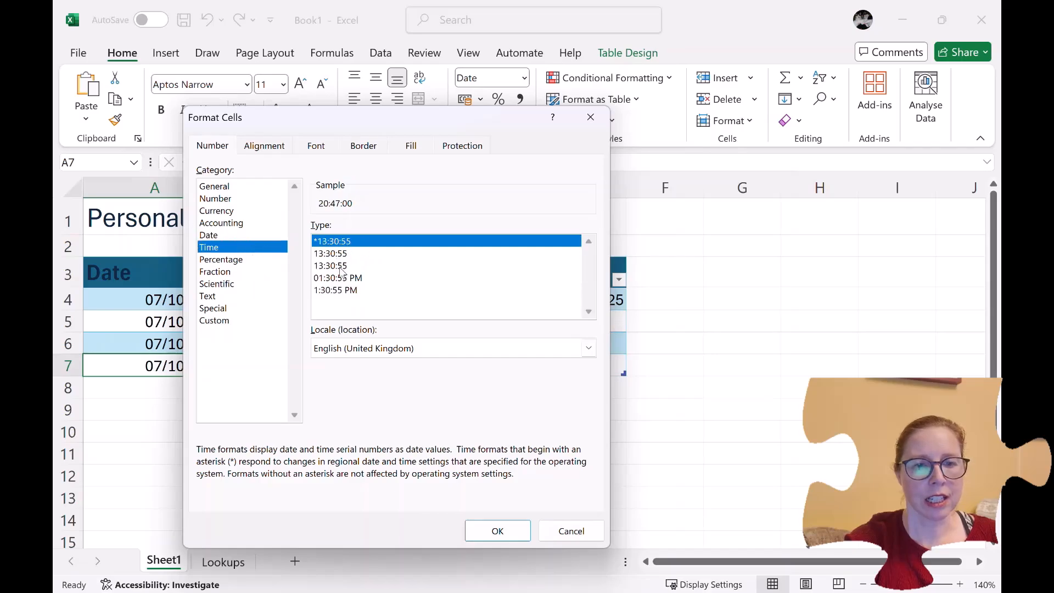
left_click(224, 320)
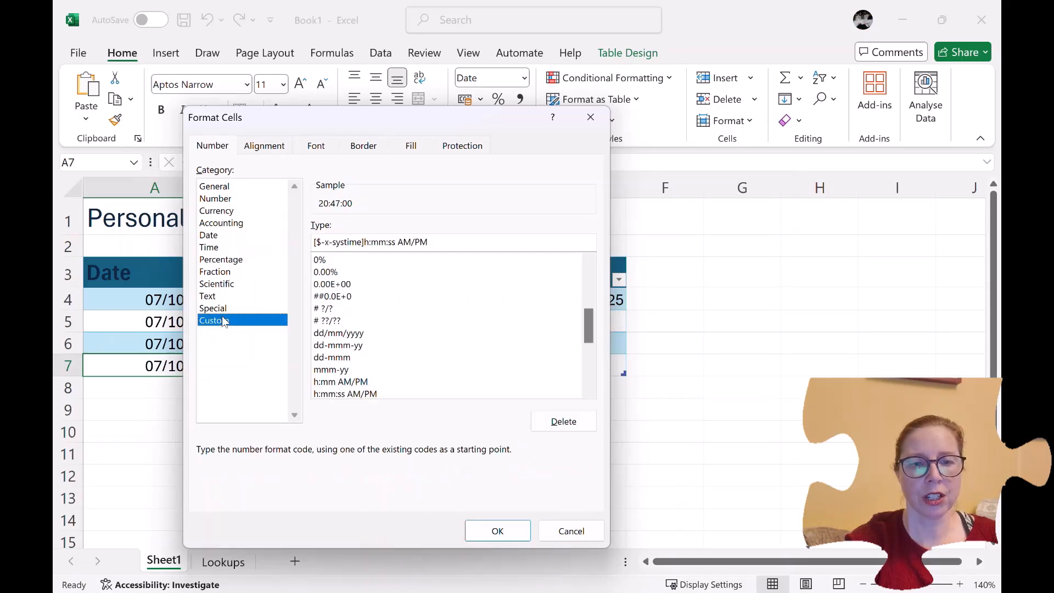
left_click(365, 334)
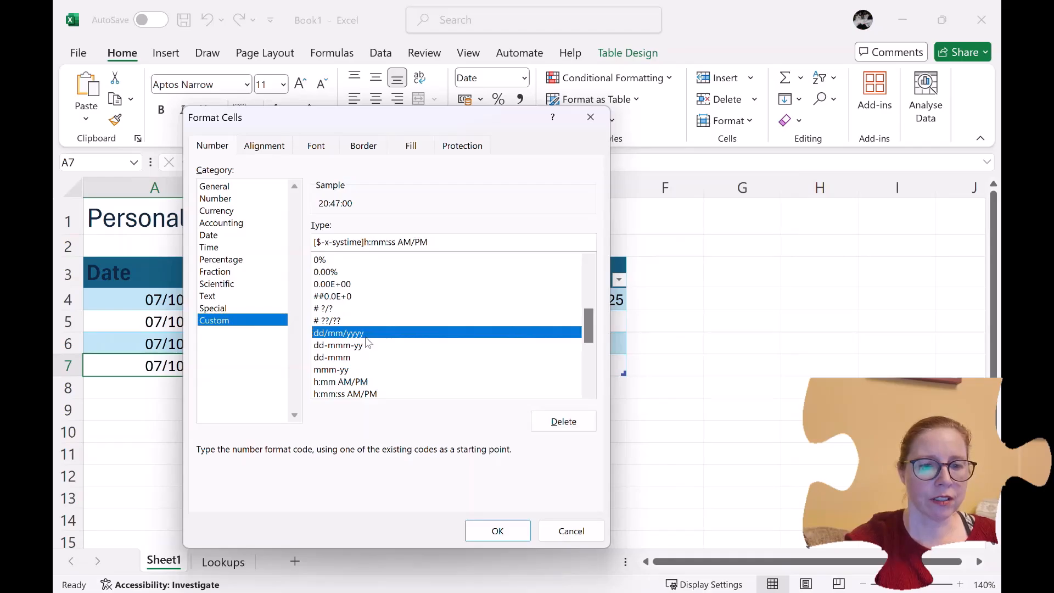
left_click(364, 345)
left_click(359, 357)
scroll(388, 386, "down", 2)
scroll(387, 386, "down", 1)
left_click(385, 357)
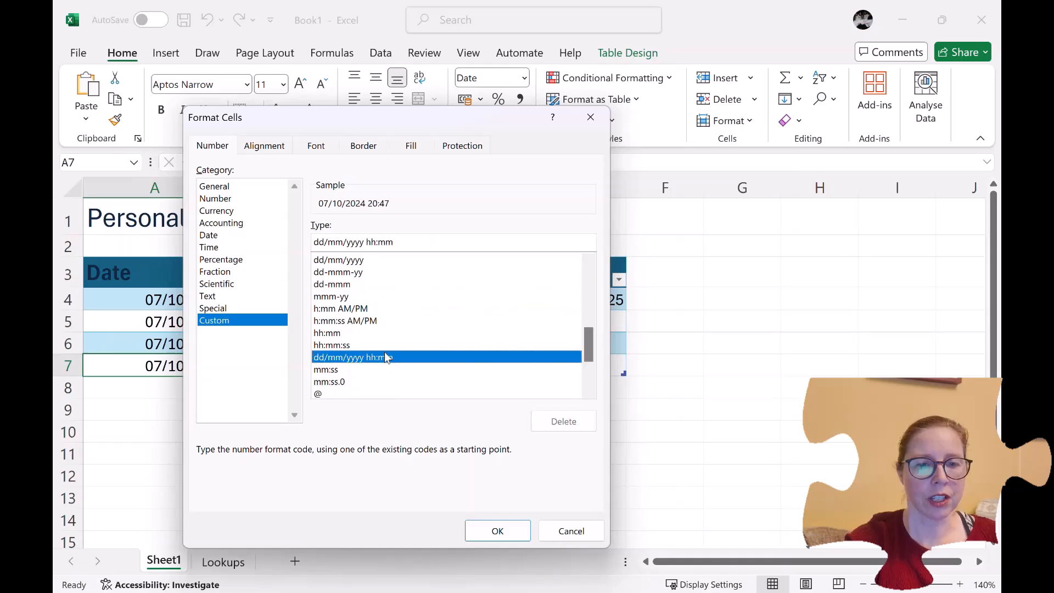
left_click(496, 538)
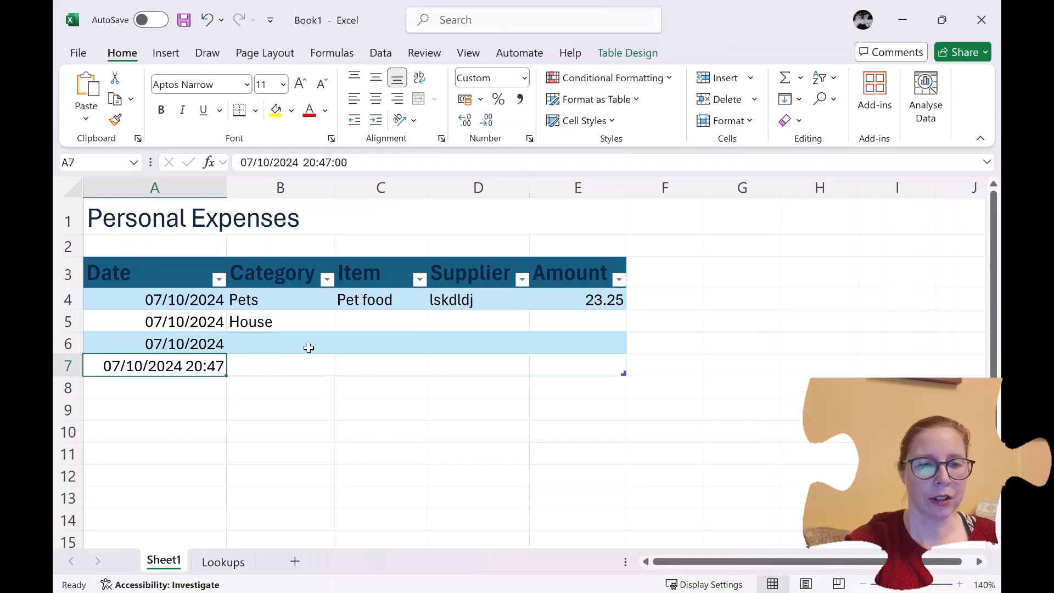
left_click_drag(226, 188, 160, 191)
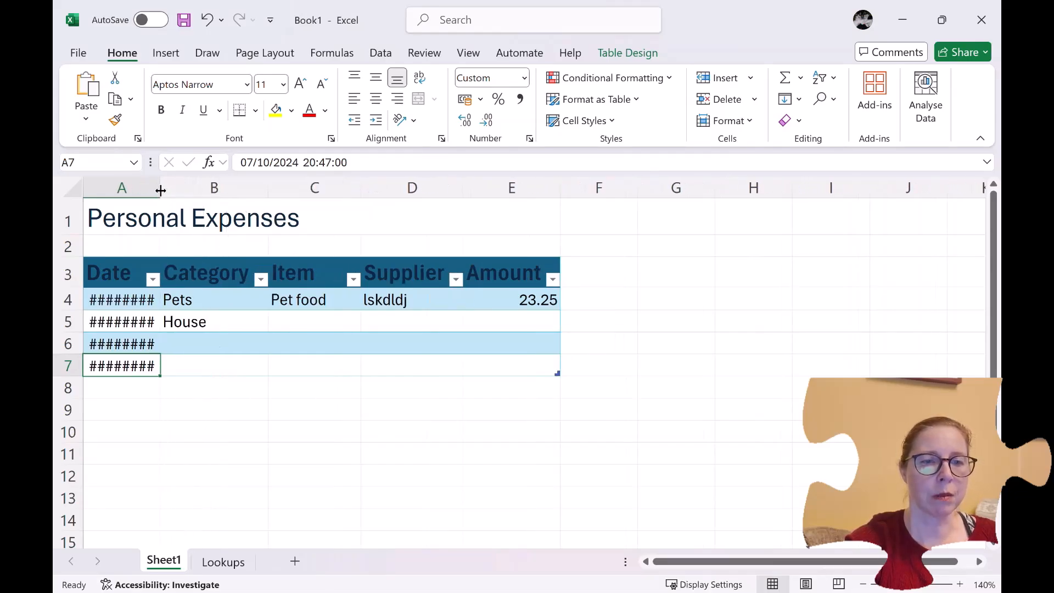
double_click(161, 190)
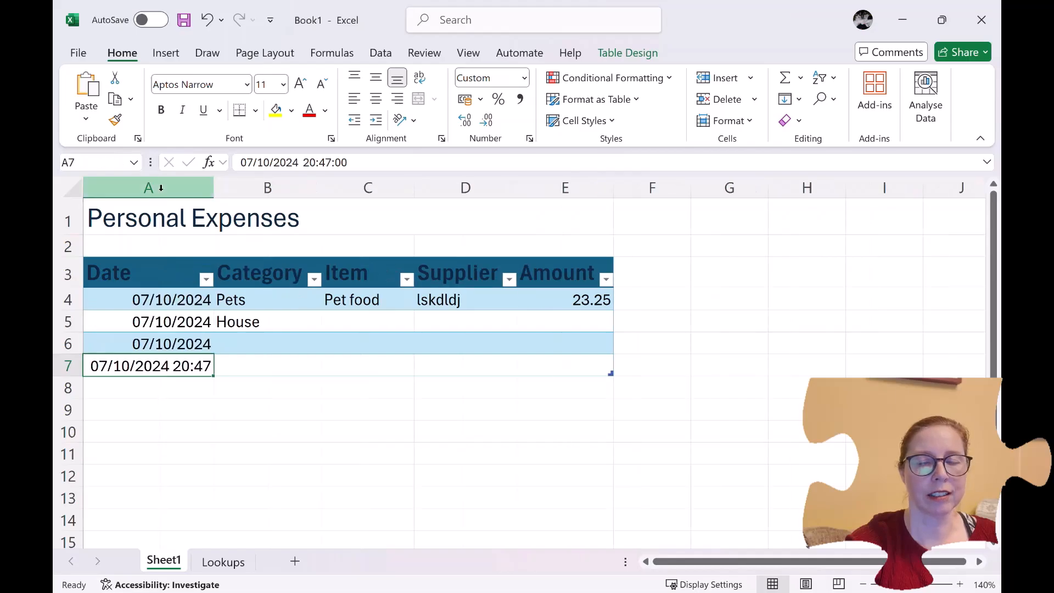
left_click(237, 357)
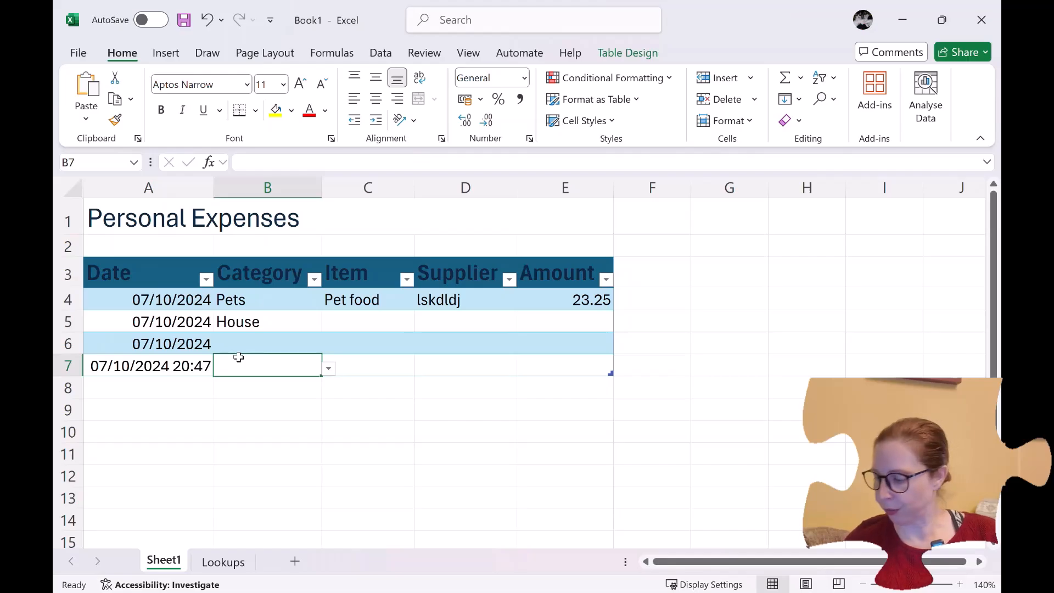
key("Left")
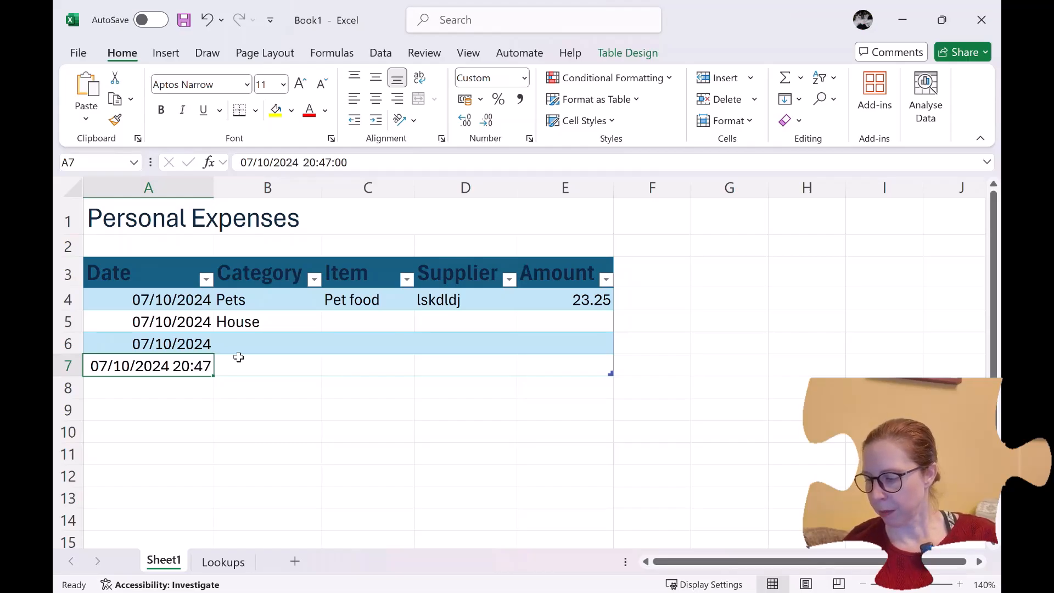
Replace A7's fixed date with the formula =TODAY() and reselect A7 to confirm it.
type("=")
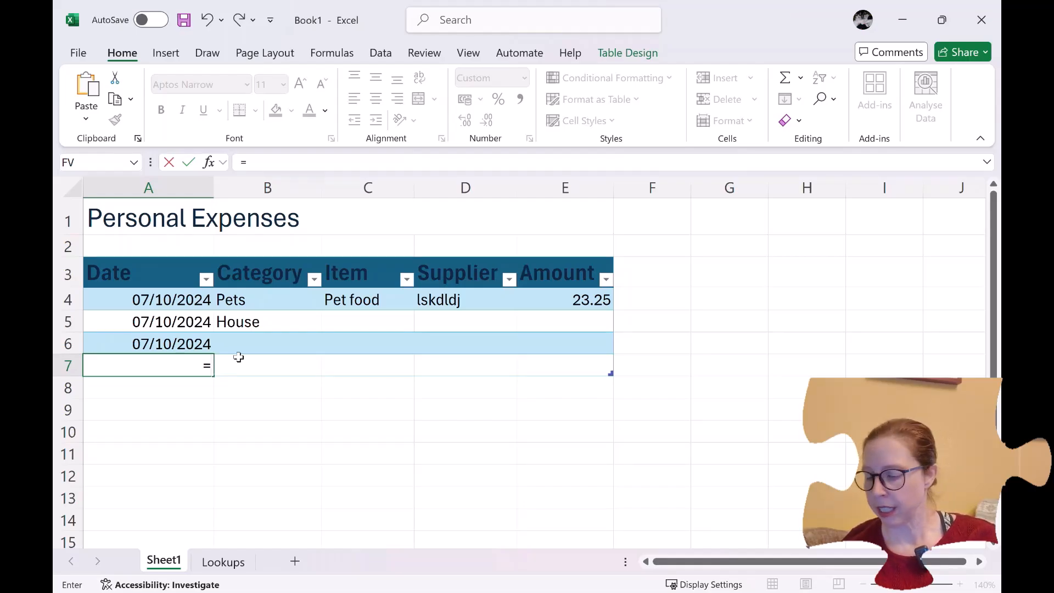
type("today")
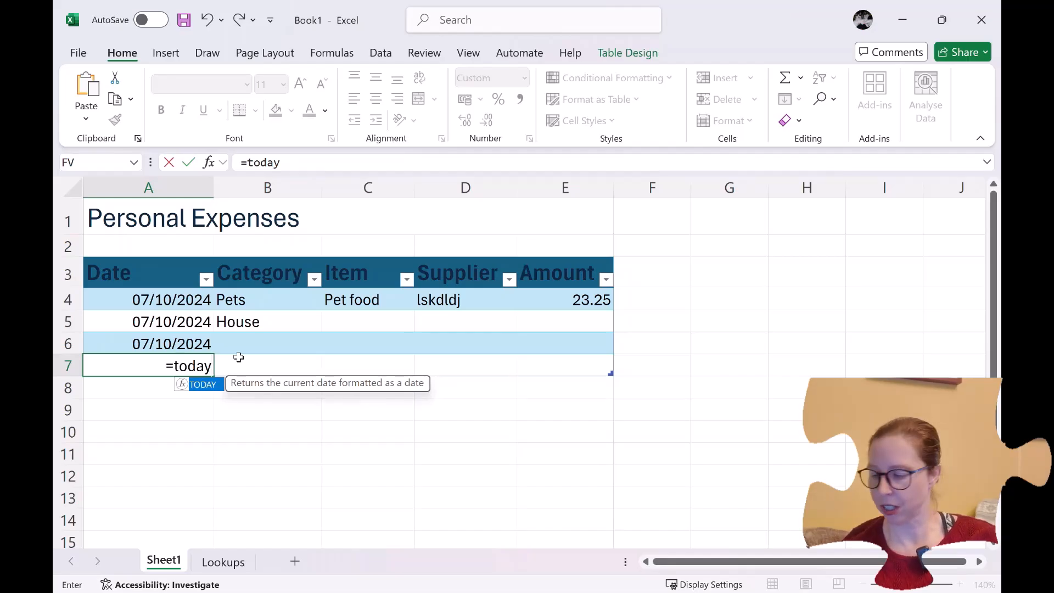
type("()")
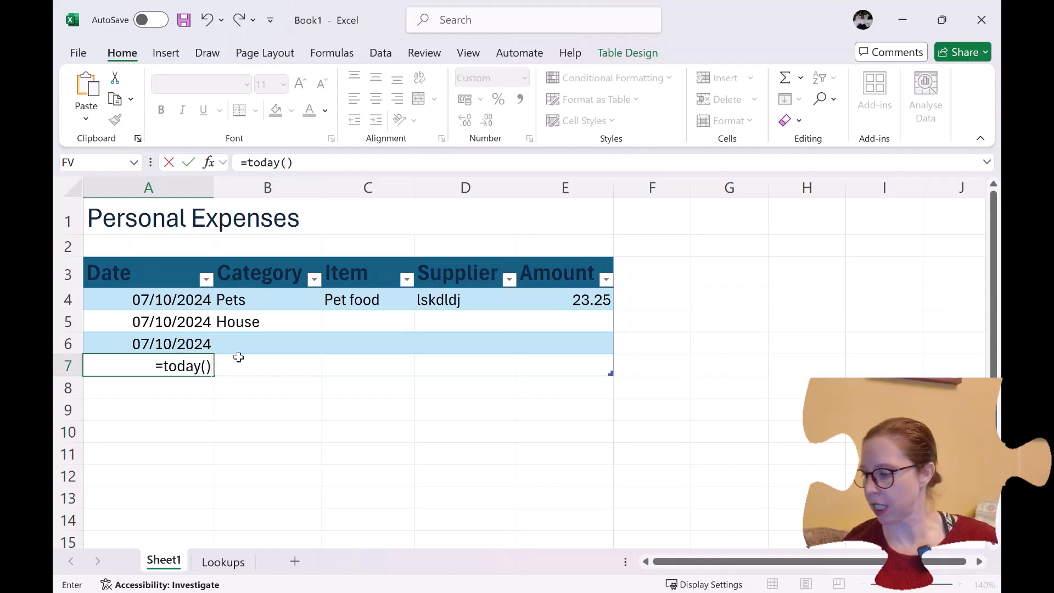
key("Return")
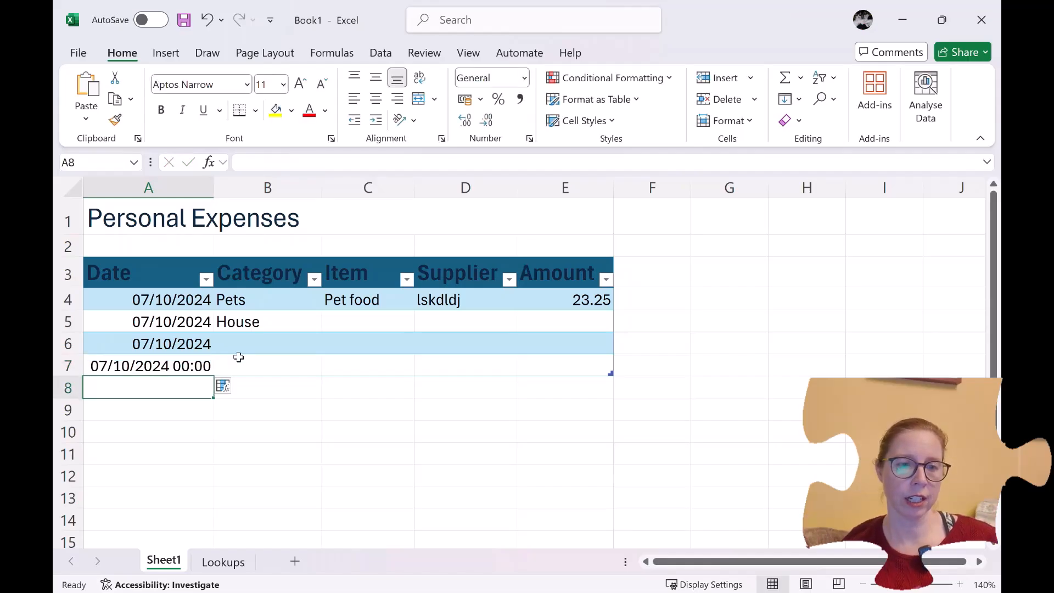
key("Up")
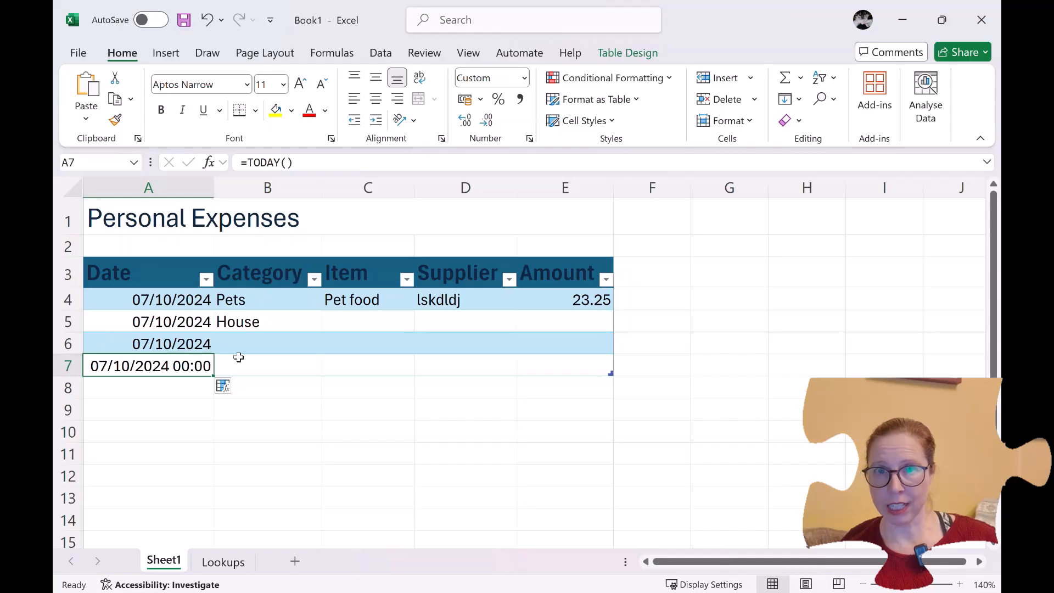
Add table row 8 and enter the formula =NOW() in cell A8.
key("Tab")
key("Tab")
key("Tab")
key("Tab")
key("Tab")
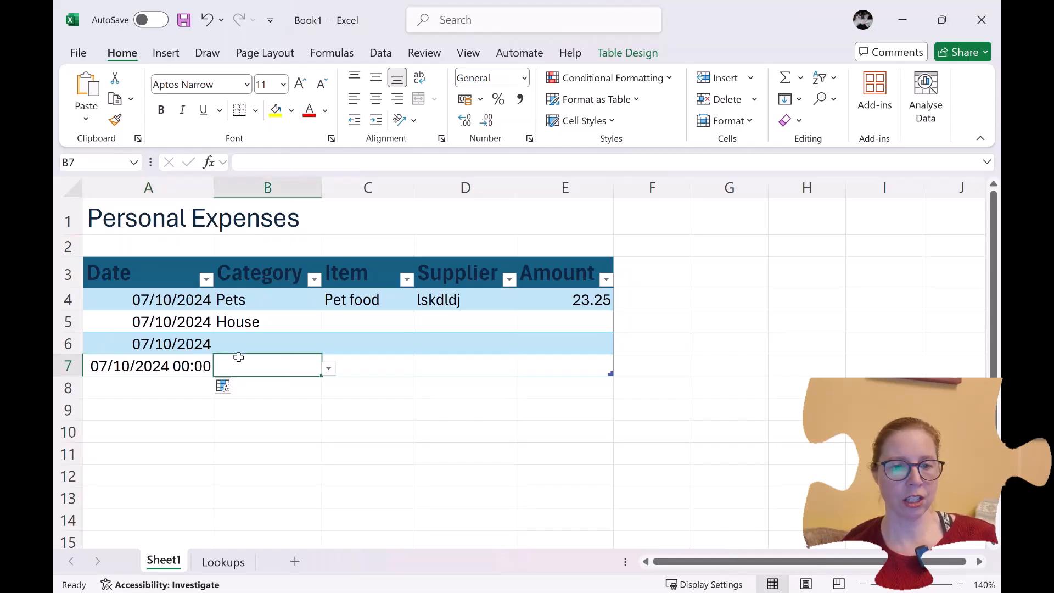
type("=")
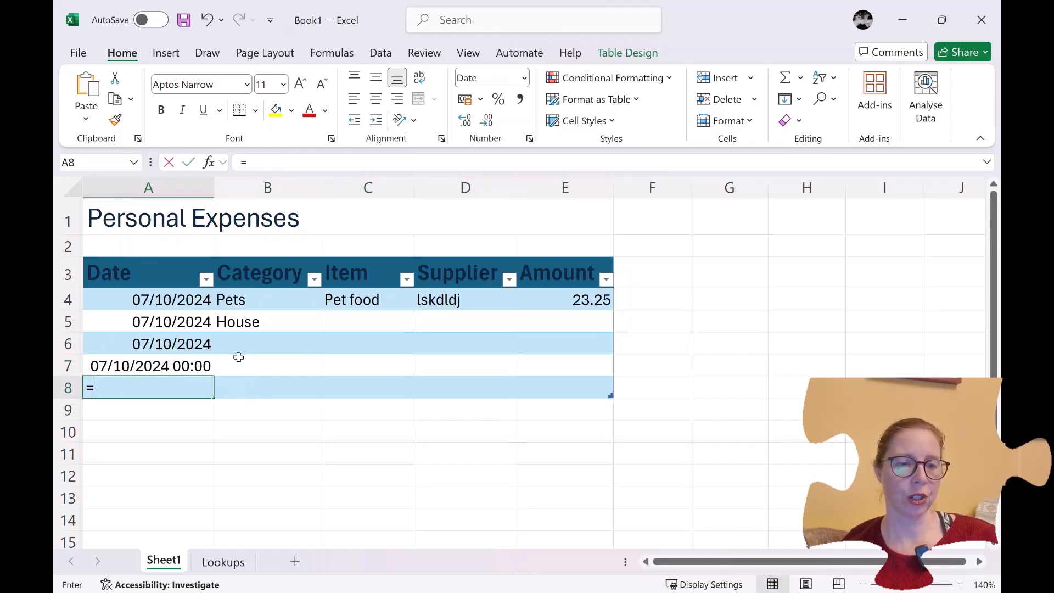
type("now")
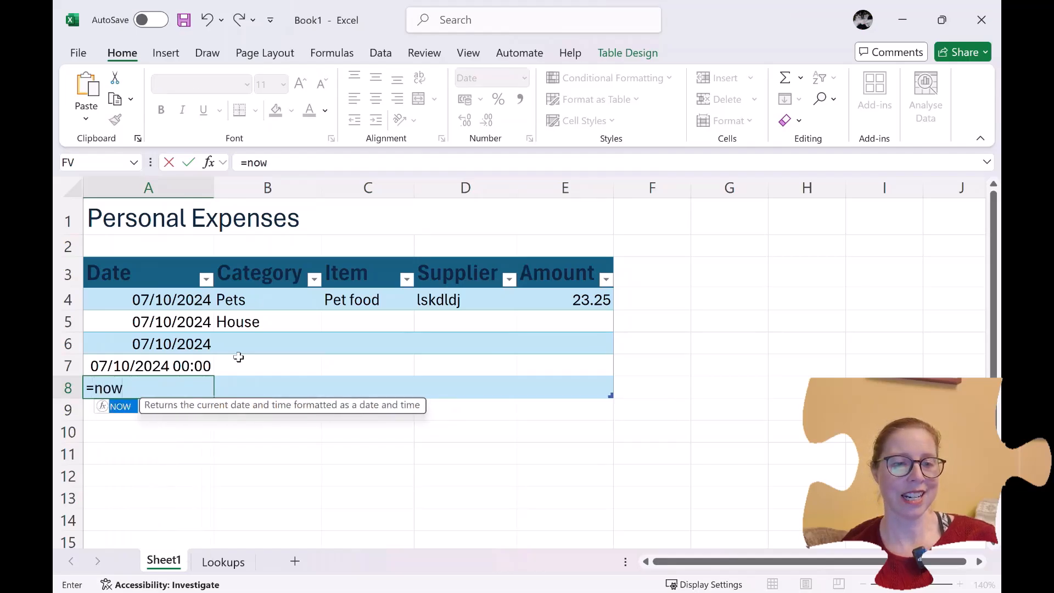
type("(")
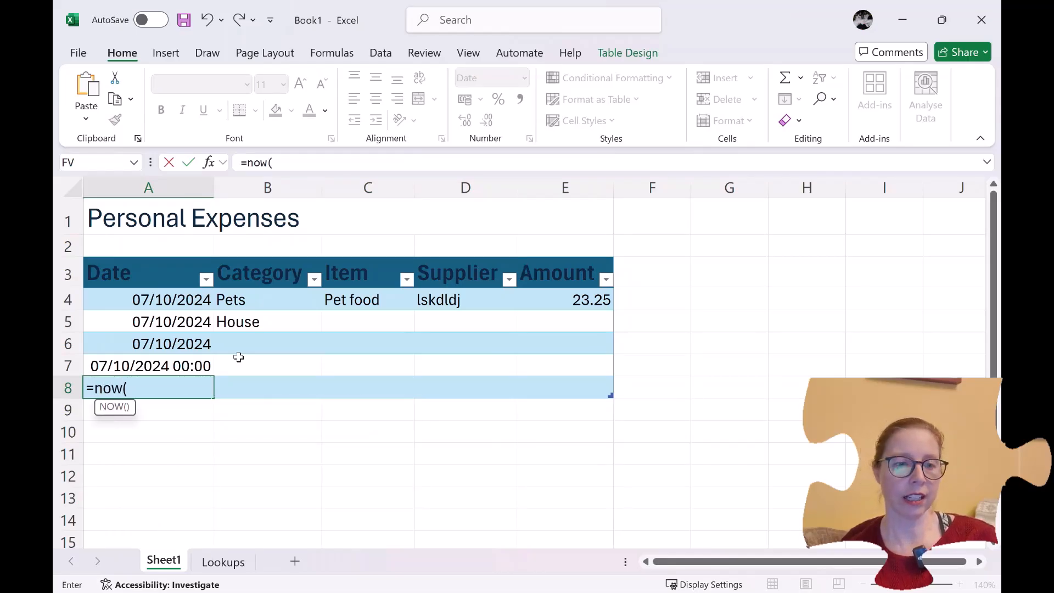
type(")")
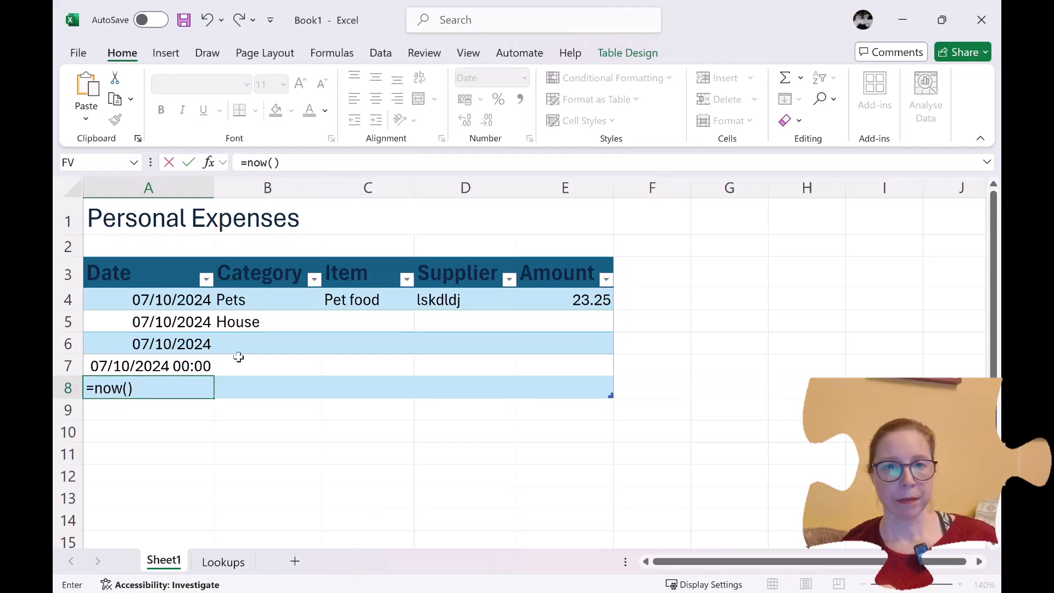
key("Return")
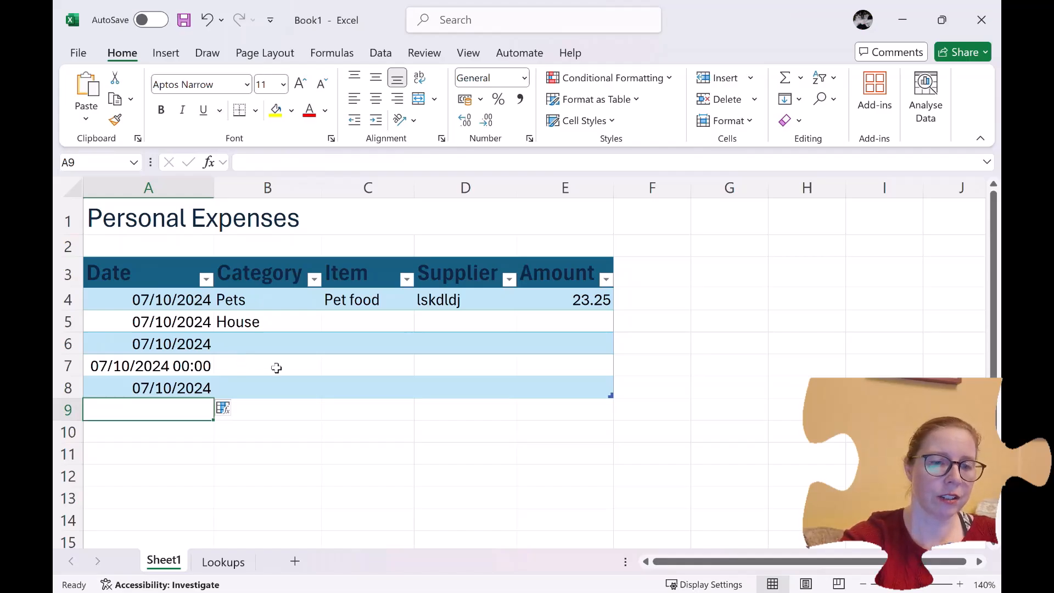
Copy A7's dd/mm/yyyy hh:mm format onto A8 with the Format Painter.
left_click(184, 363)
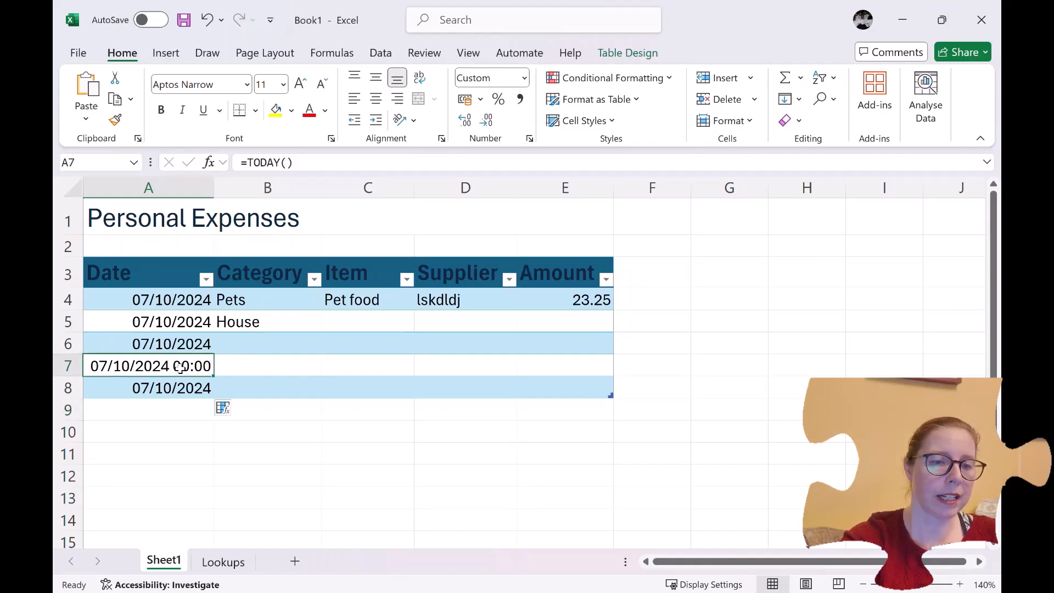
left_click(115, 123)
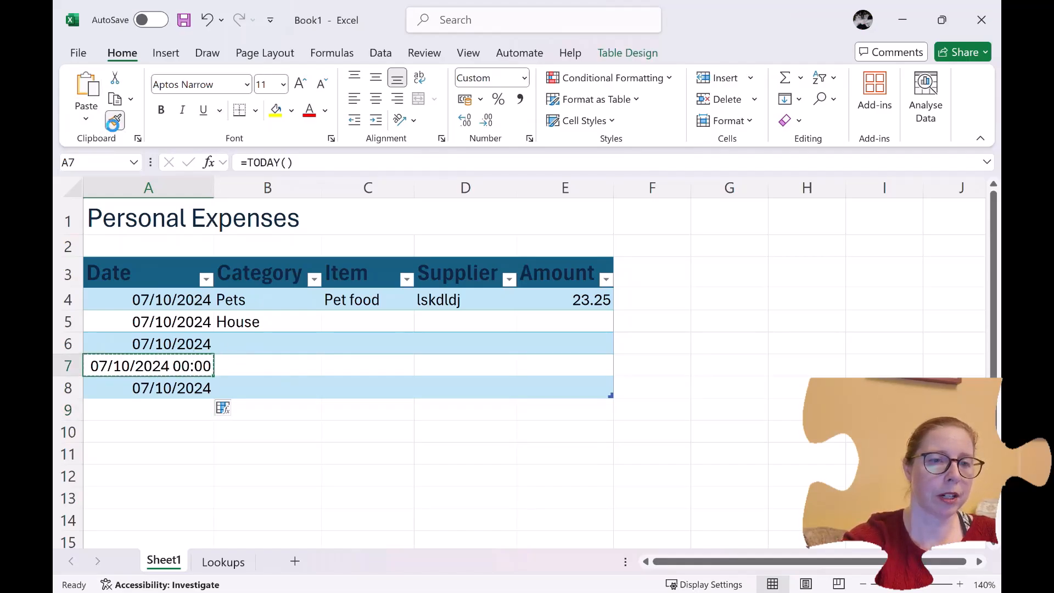
left_click(103, 384)
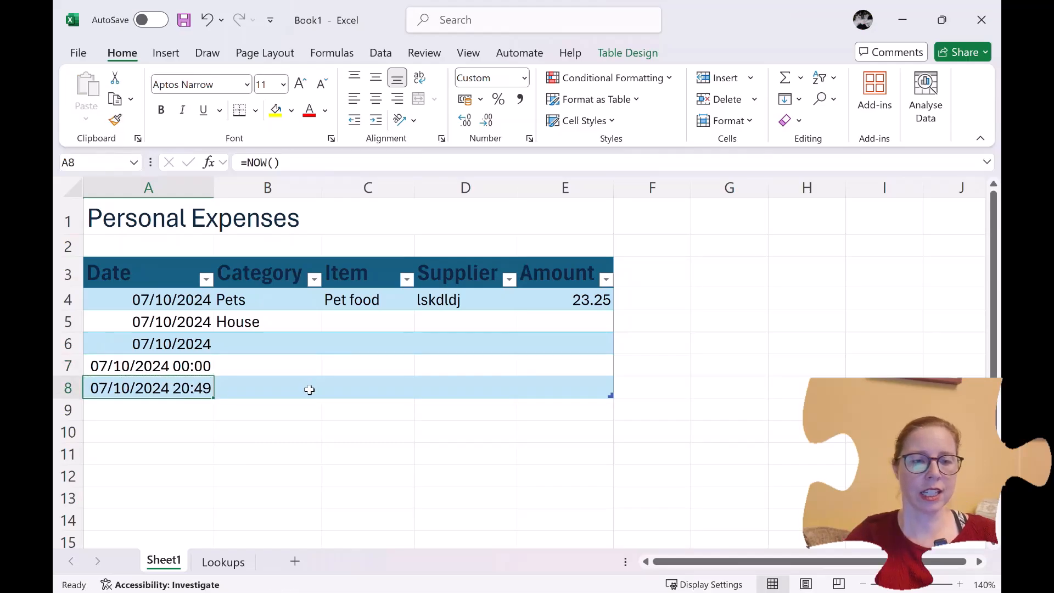